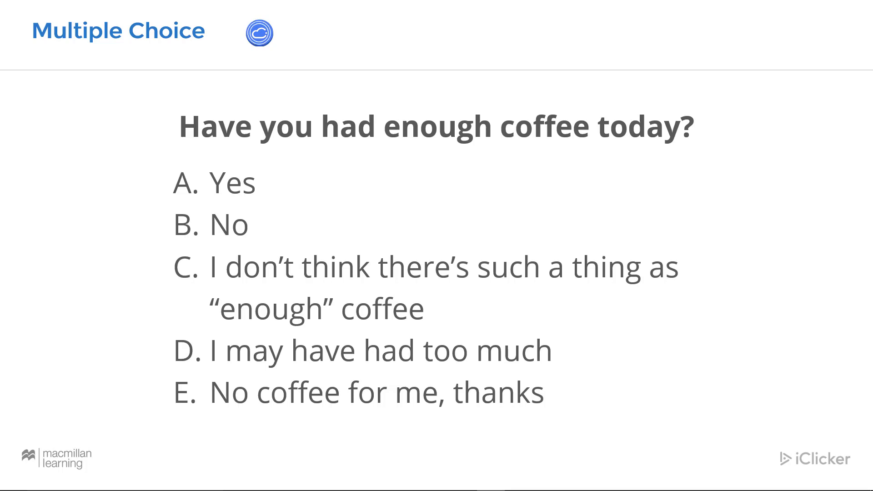
# Submit answer C as the student, then stop the Question 2 poll and view its 100% C result.
pyautogui.hotkey('alt', 'Tab')
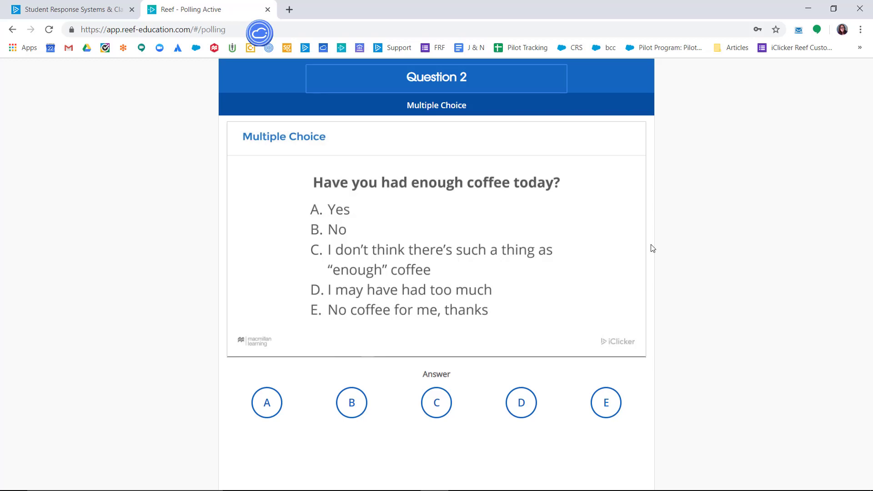
pyautogui.click(444, 407)
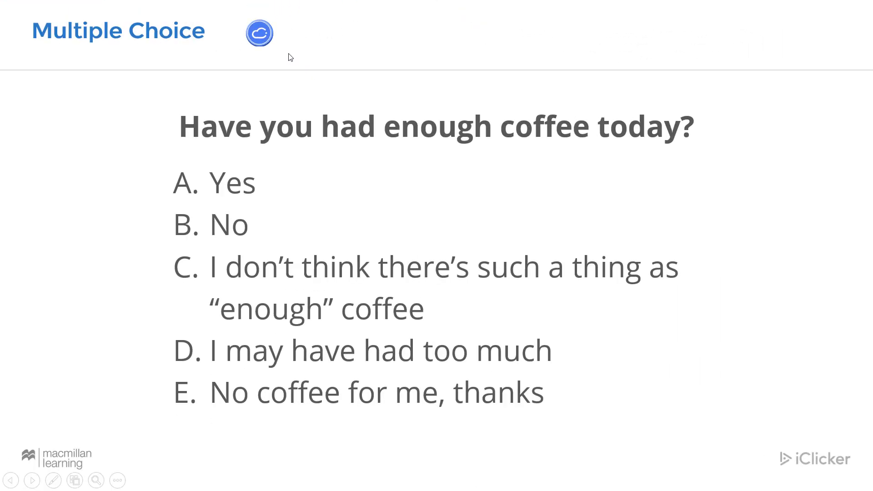
pyautogui.click(264, 37)
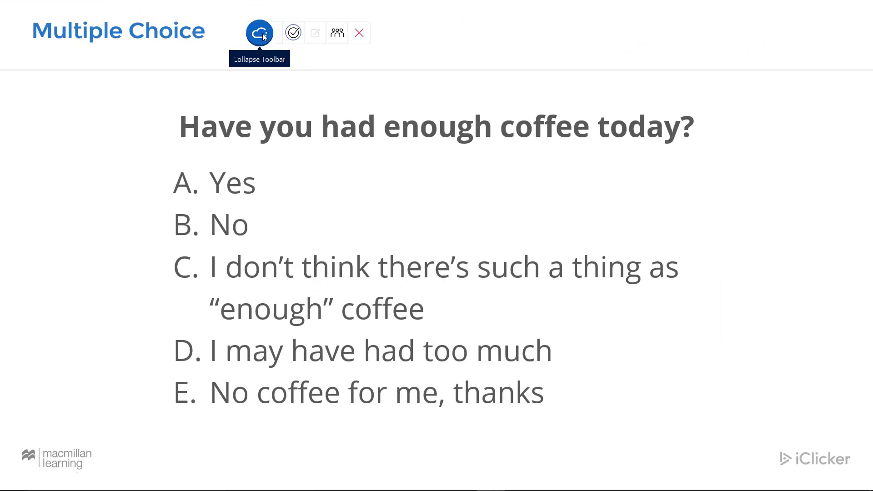
pyautogui.click(295, 35)
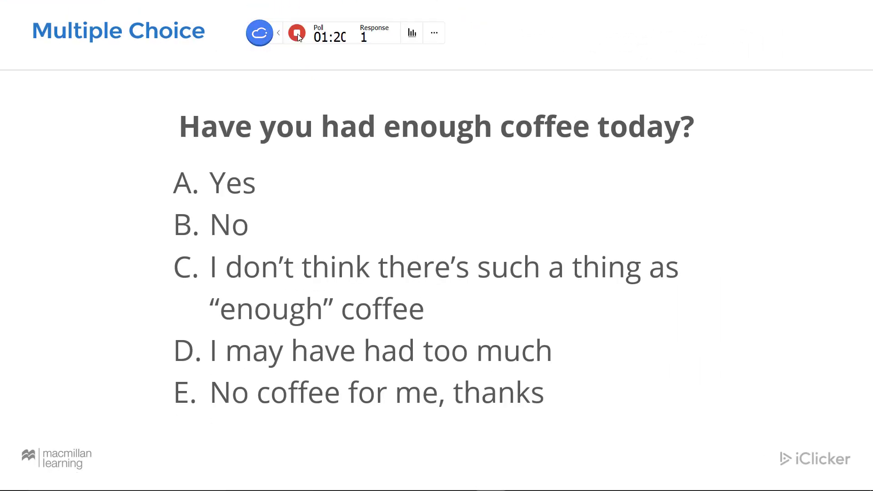
pyautogui.click(297, 35)
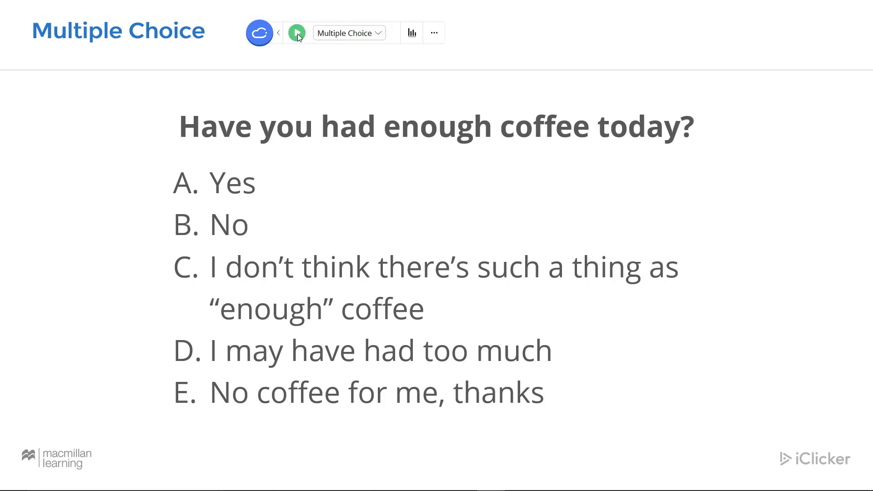
pyautogui.click(412, 33)
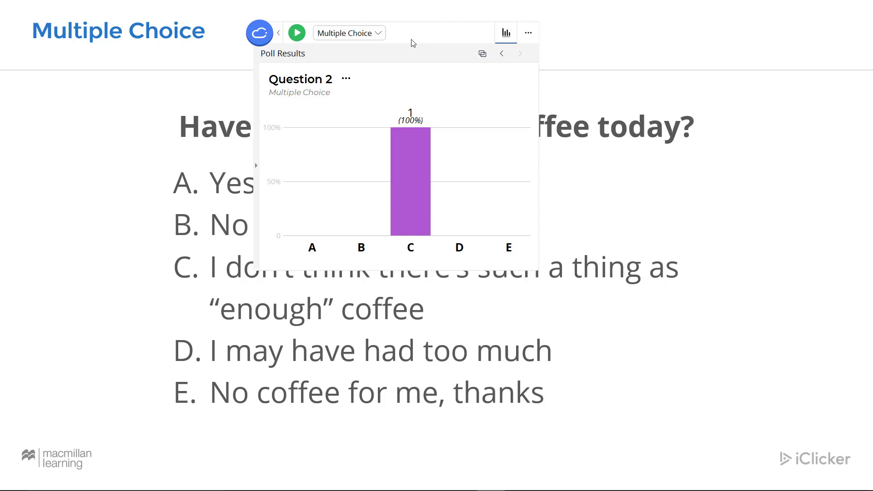
pyautogui.click(400, 216)
pyautogui.click(453, 215)
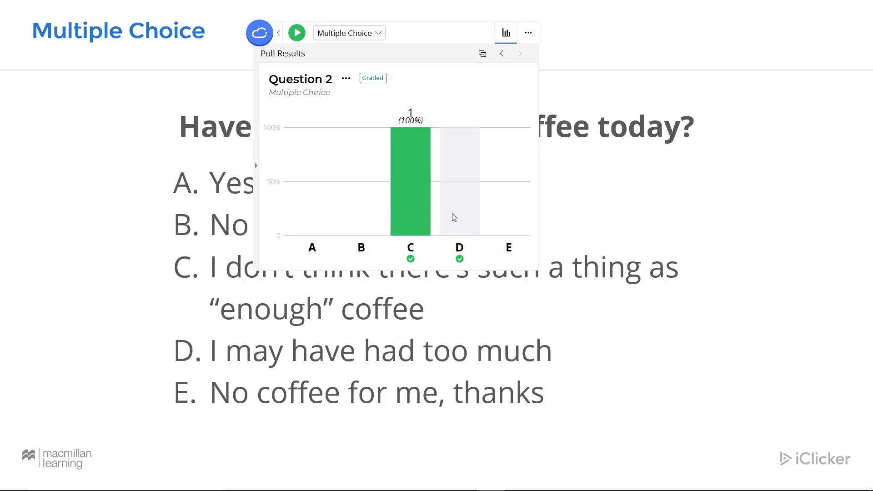
pyautogui.click(503, 219)
pyautogui.click(370, 205)
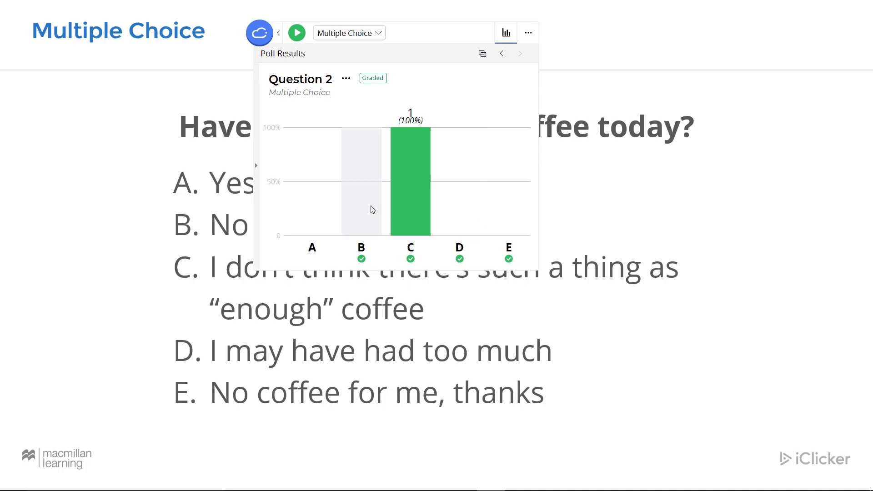
pyautogui.click(318, 205)
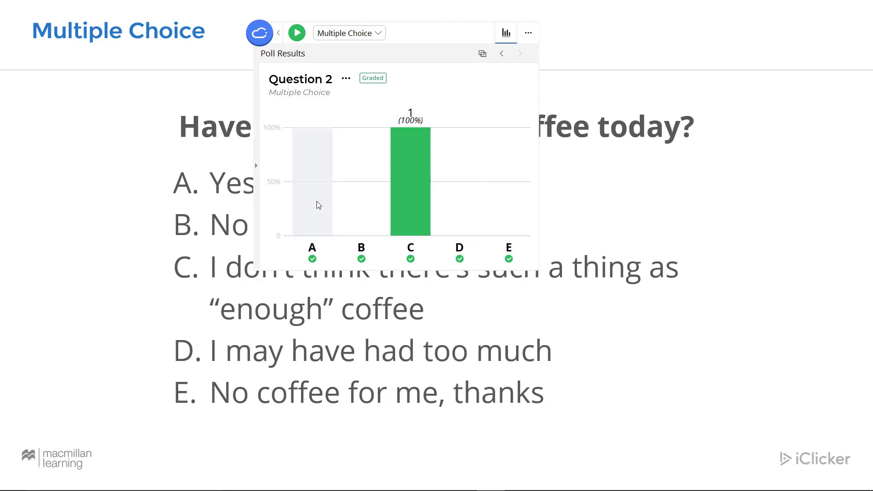
pyautogui.click(350, 202)
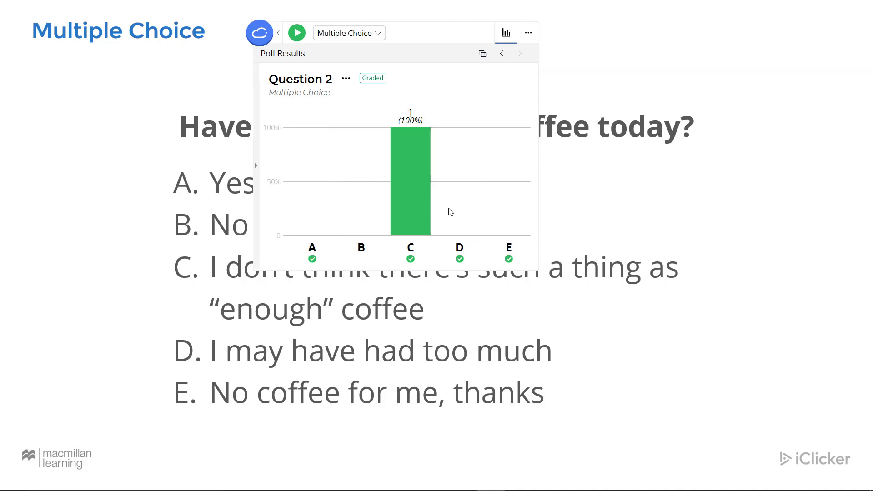
pyautogui.click(458, 209)
pyautogui.click(511, 205)
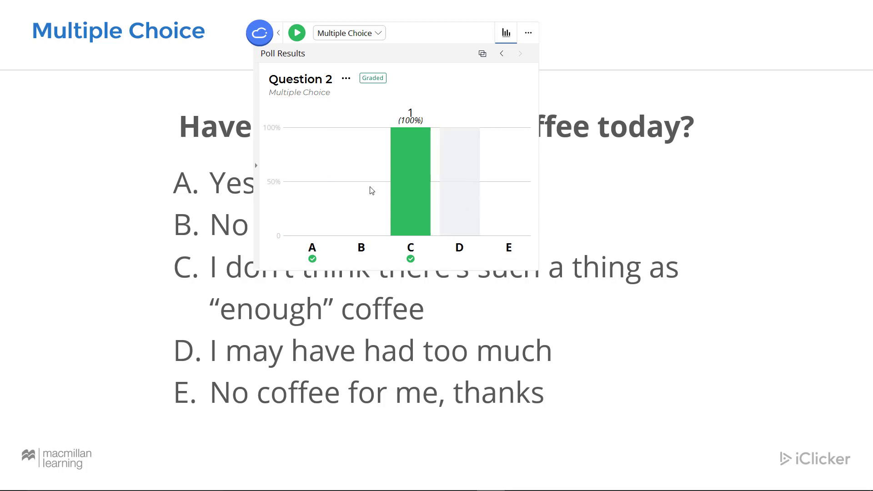
pyautogui.click(316, 188)
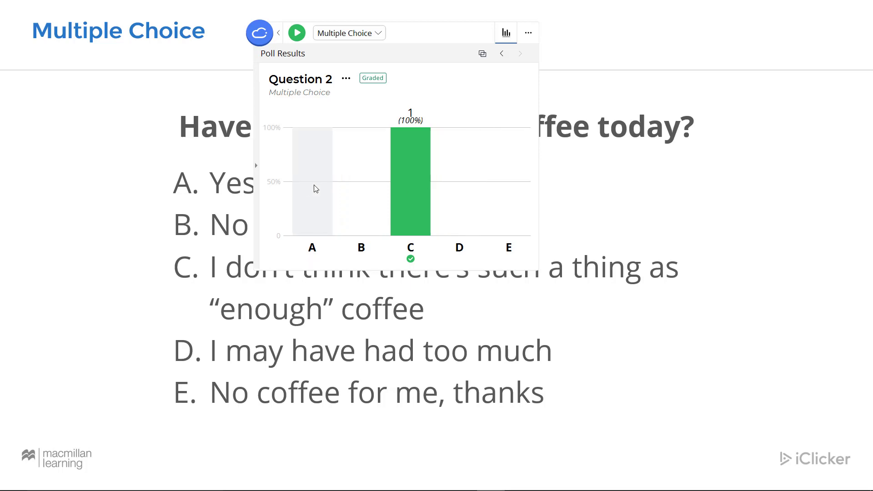
pyautogui.click(418, 190)
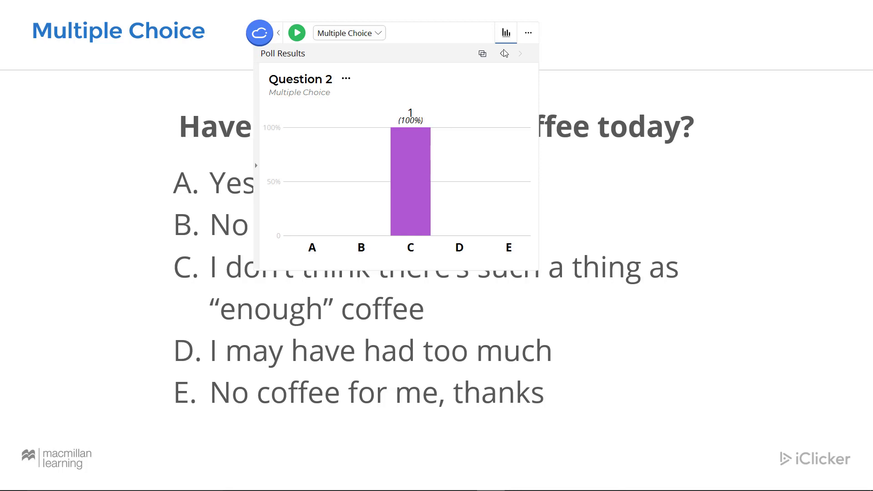
pyautogui.click(507, 33)
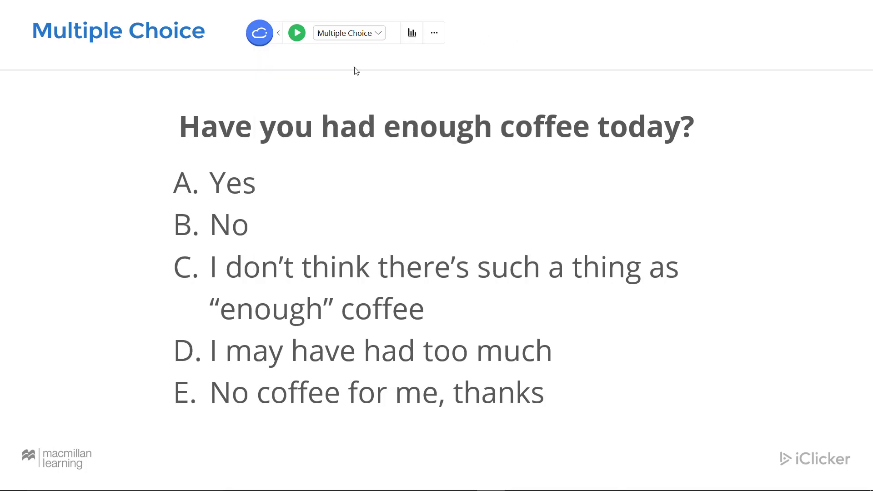
# Advance to the questions-or-concerns slide and start it as a Short Answer poll.
pyautogui.click(494, 55)
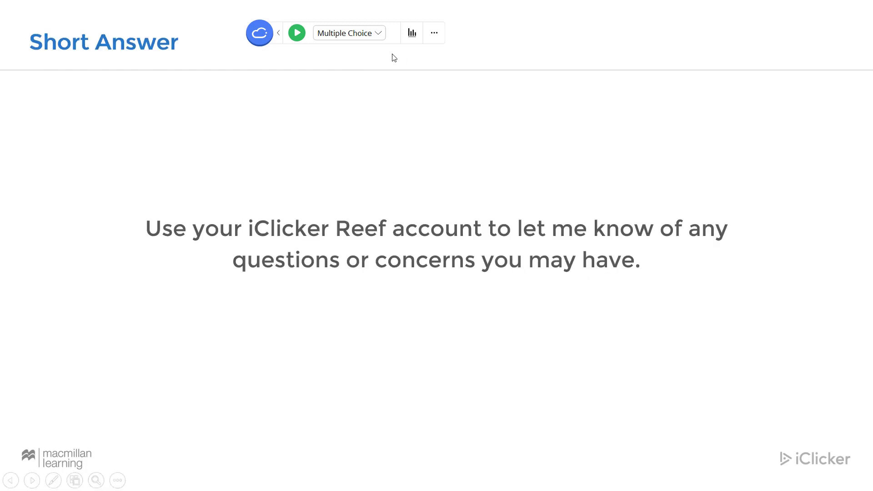
pyautogui.click(380, 32)
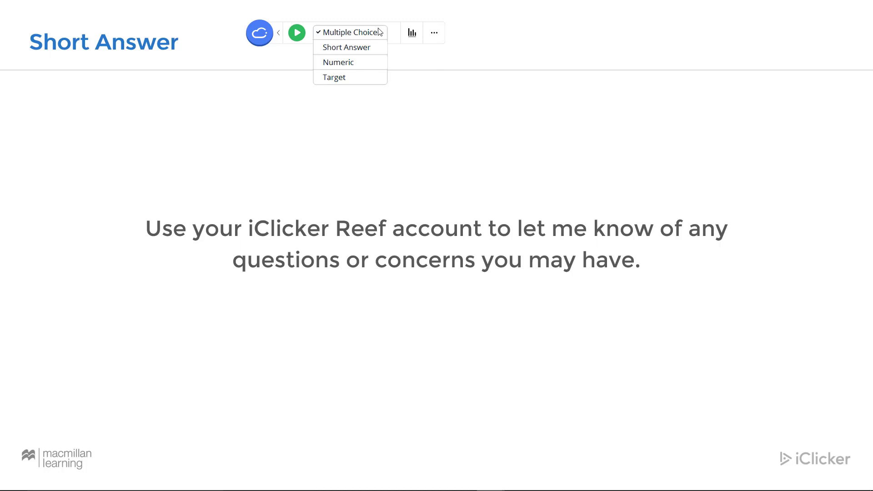
pyautogui.click(371, 49)
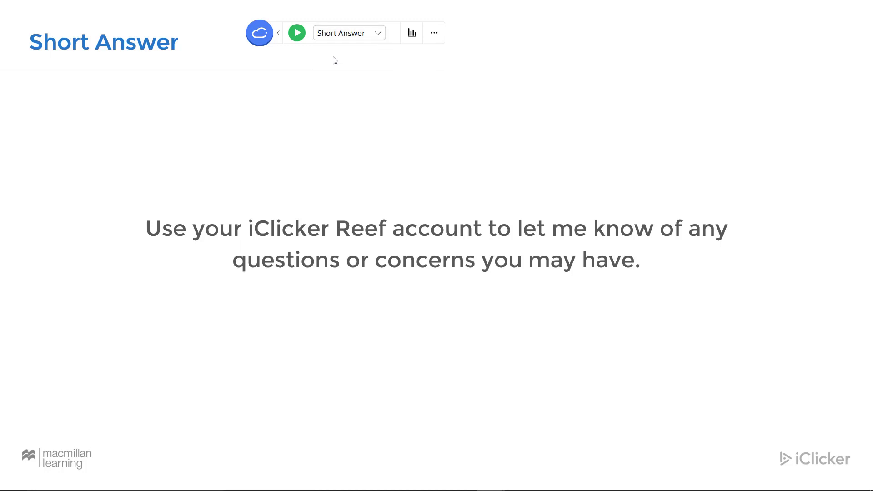
pyautogui.click(297, 34)
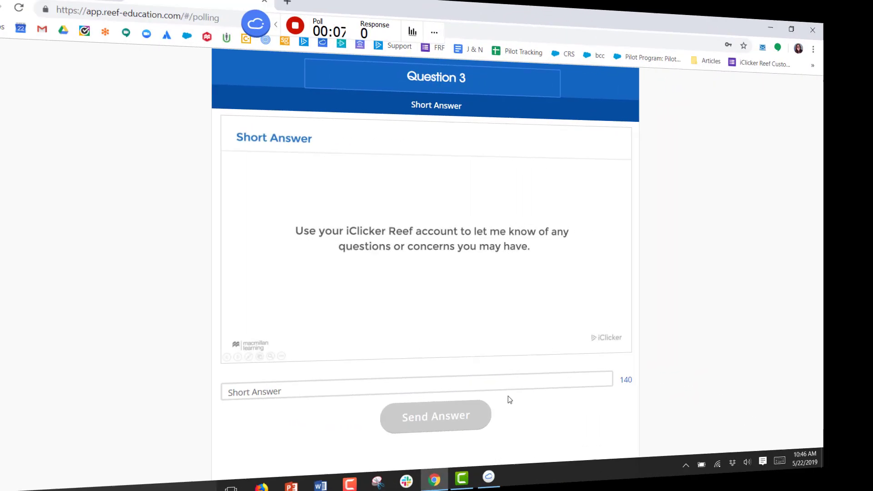
# Submit the student reply 'I am totally lost!' on the Reef page.
pyautogui.click(514, 385)
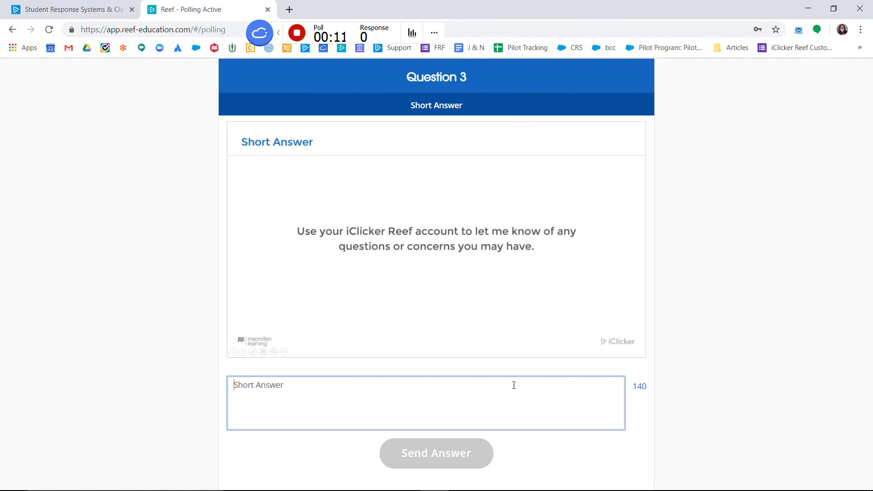
pyautogui.write('I am totally lost')
pyautogui.press('BackSpace')
pyautogui.press('BackSpace')
pyautogui.press('BackSpace')
pyautogui.write('ost!')
pyautogui.click(457, 452)
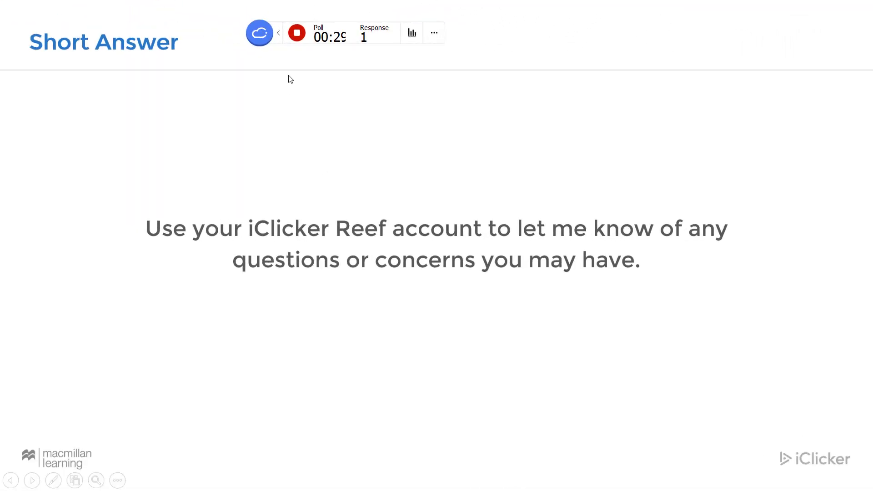
# Stop the poll and set 'Read Chapter 27' as the correct answer, leaving the student reply unmarked.
pyautogui.click(297, 33)
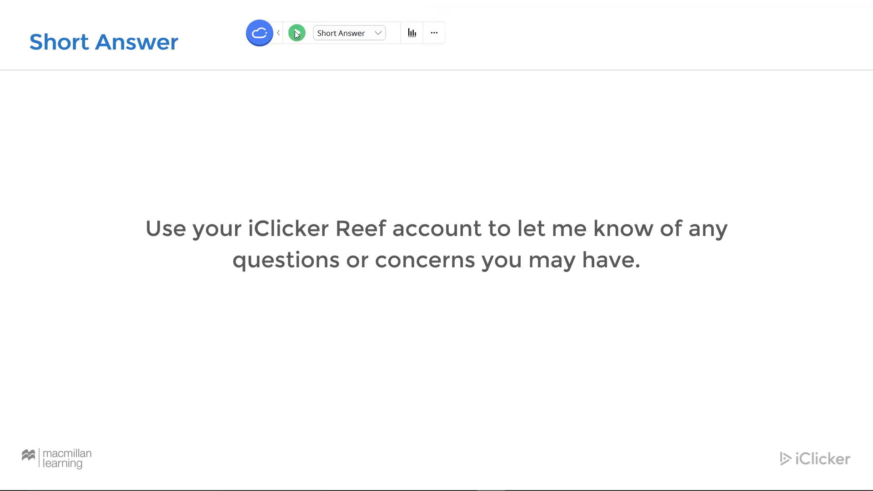
pyautogui.click(412, 32)
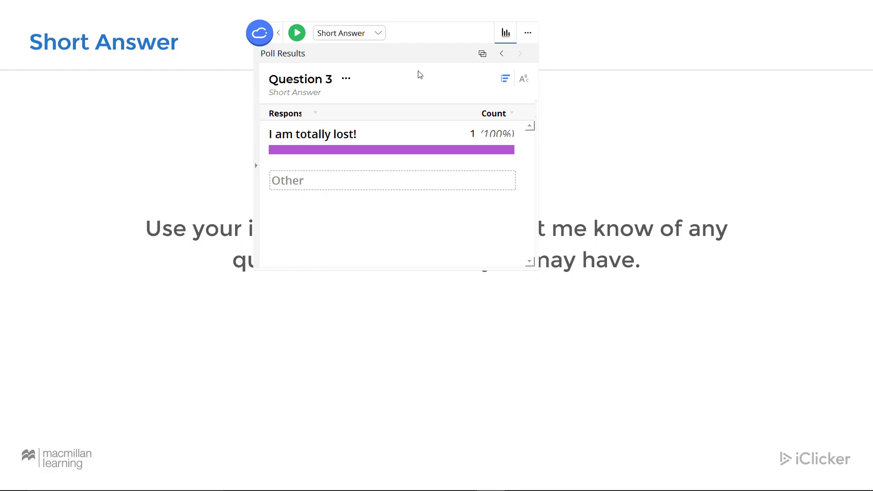
pyautogui.click(380, 138)
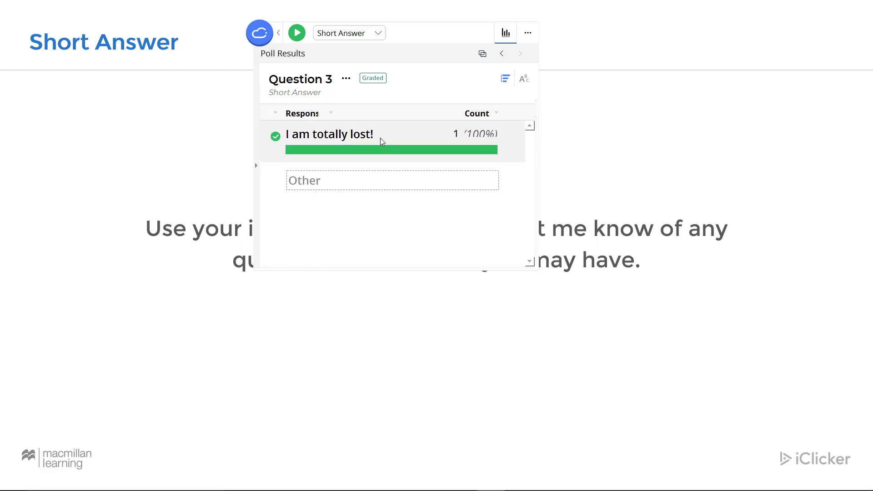
pyautogui.click(380, 137)
pyautogui.click(362, 182)
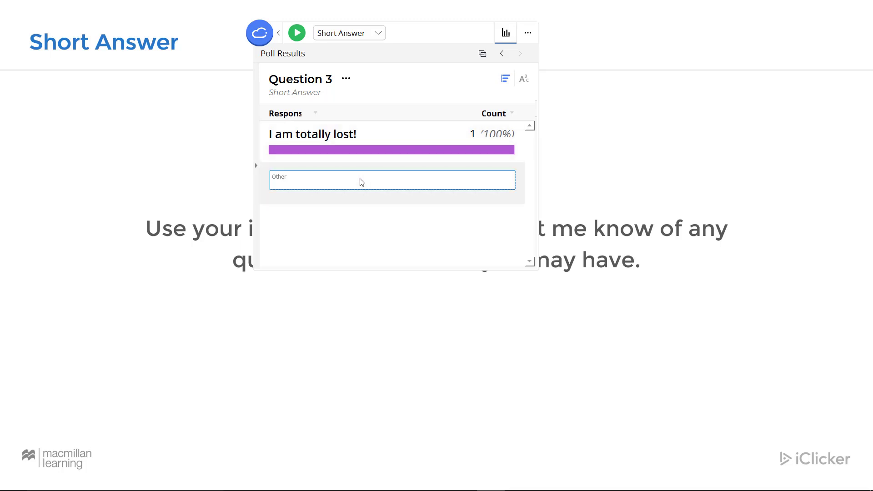
pyautogui.write('Read Chapter 27')
pyautogui.press('Return')
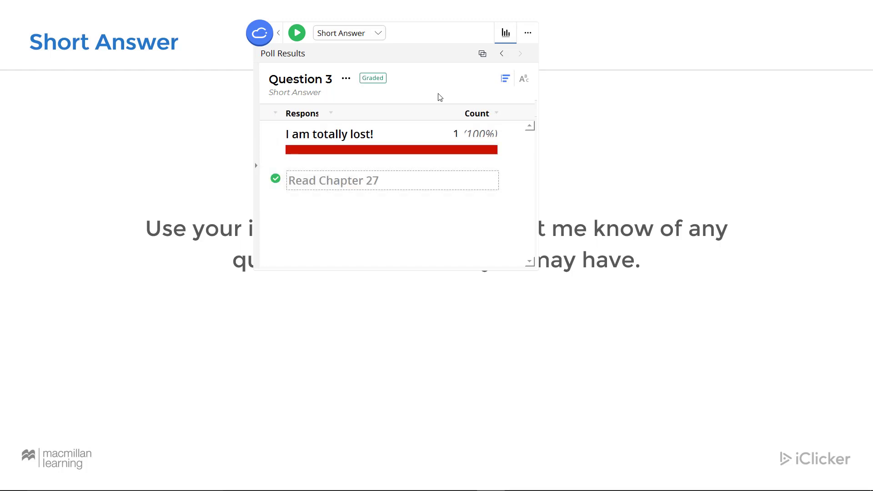
# Preview the responses as a word cloud, switch back to the list, and close the results.
pyautogui.click(524, 79)
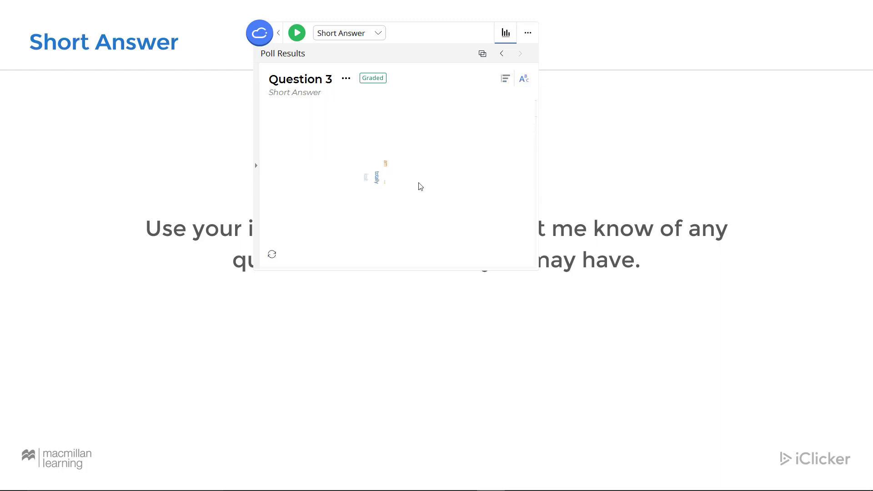
pyautogui.click(506, 80)
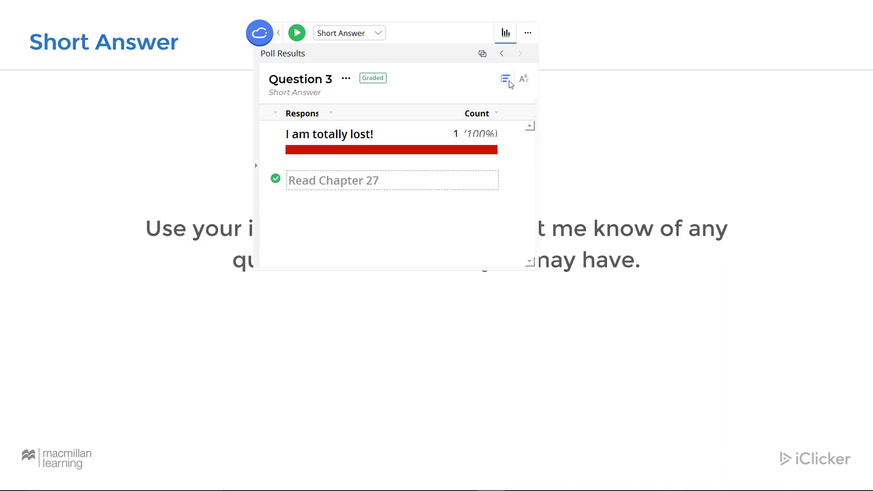
pyautogui.click(506, 33)
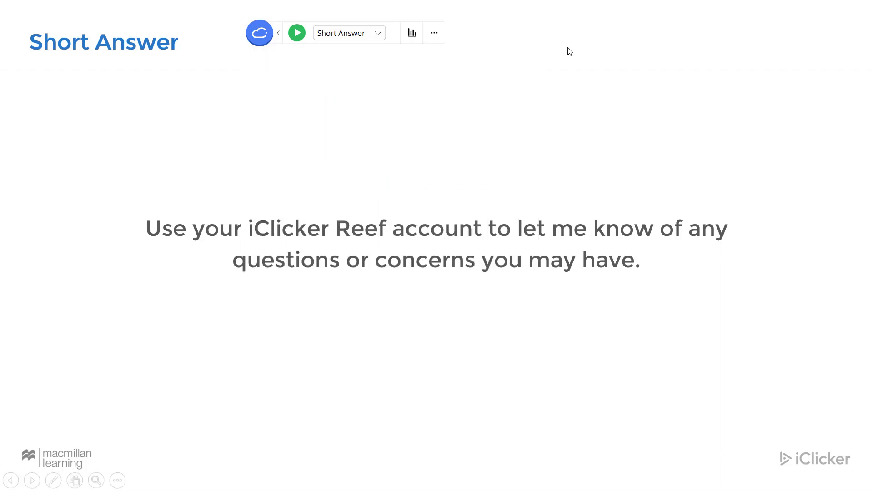
# Advance to the finals-readiness slide and start it as a Numeric poll.
pyautogui.press('Right')
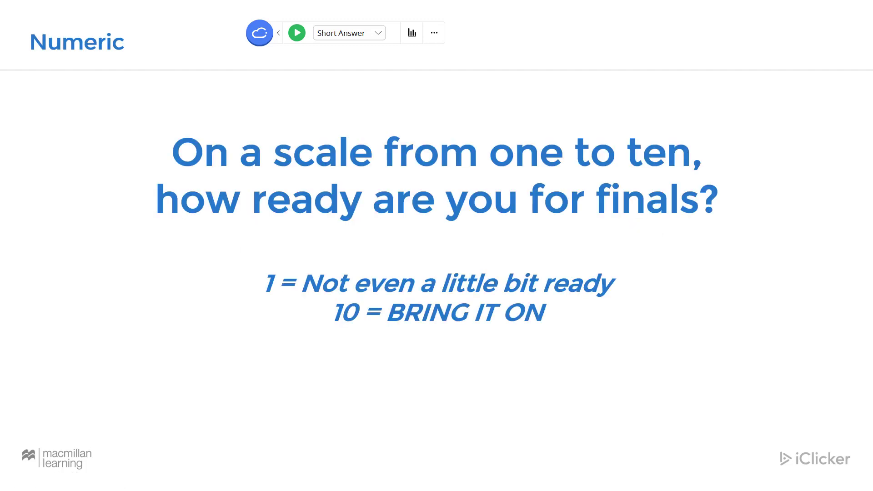
pyautogui.click(379, 34)
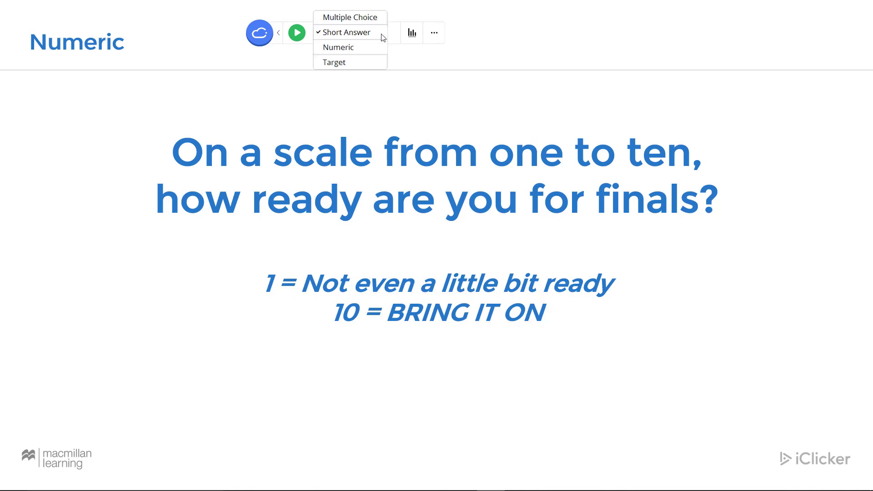
pyautogui.click(372, 48)
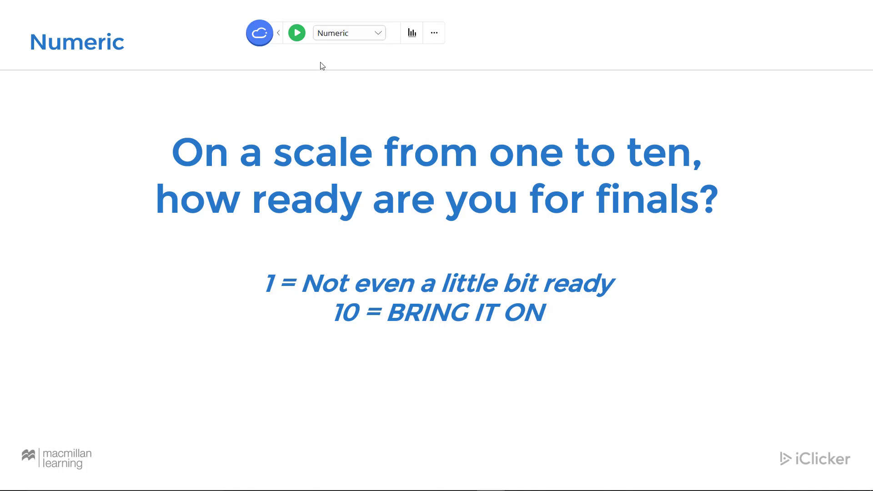
pyautogui.click(297, 33)
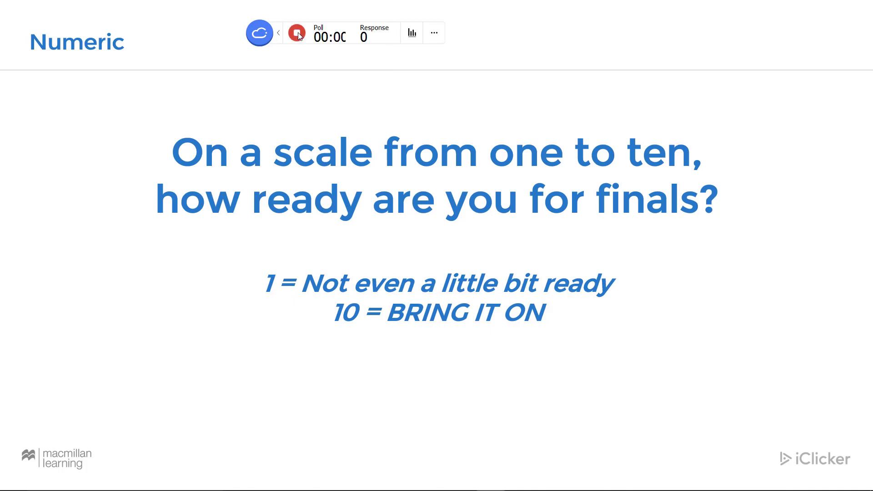
# Submit 7 as the student's numeric answer, then stop the poll.
pyautogui.moveTo(400, 489)
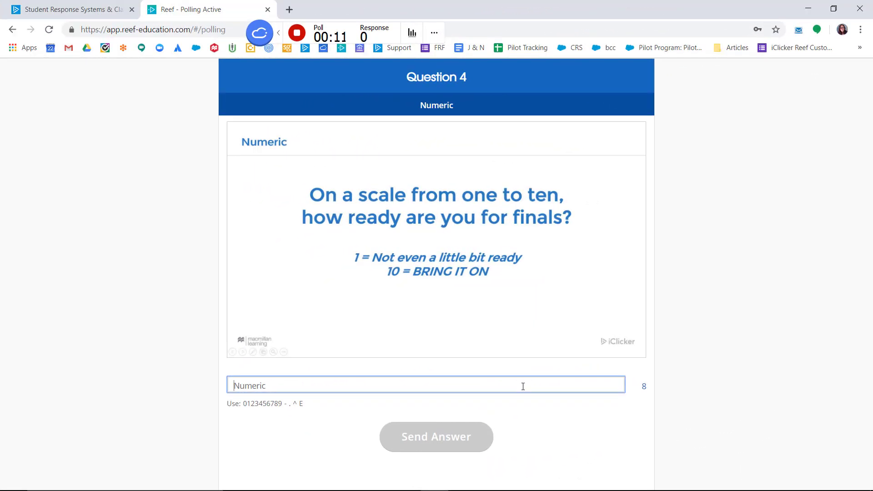
pyautogui.write('7')
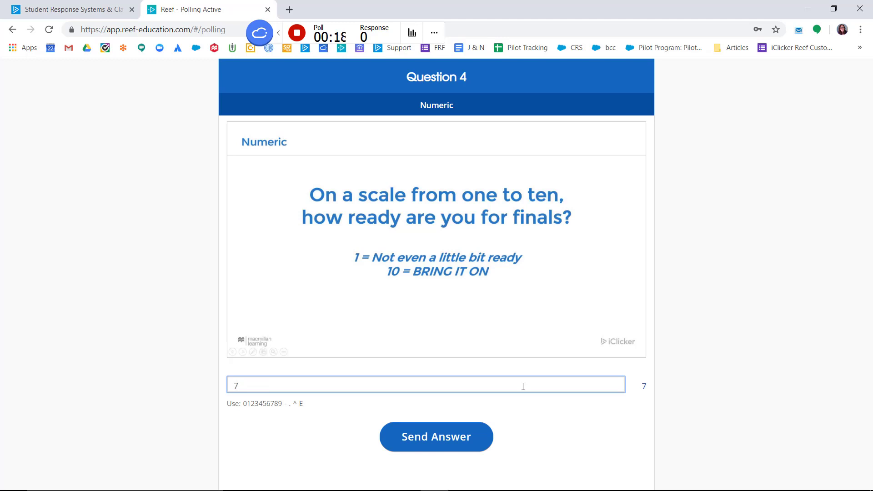
pyautogui.click(445, 443)
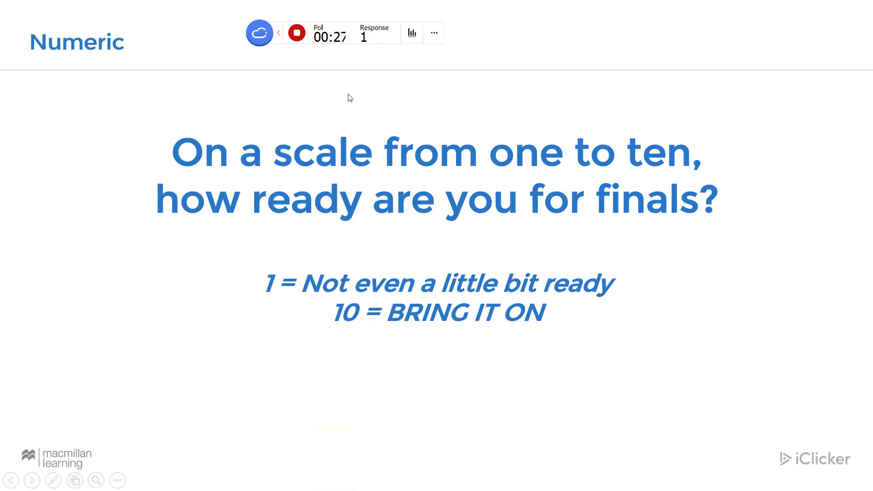
pyautogui.click(296, 34)
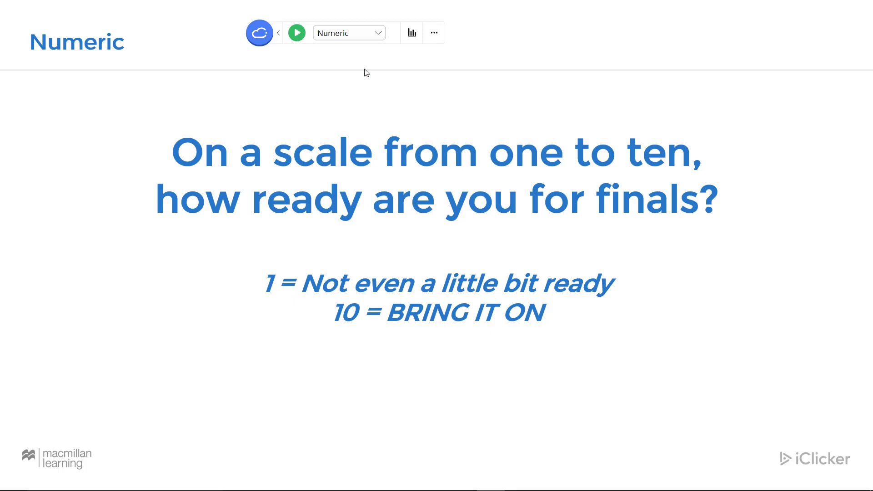
pyautogui.click(412, 33)
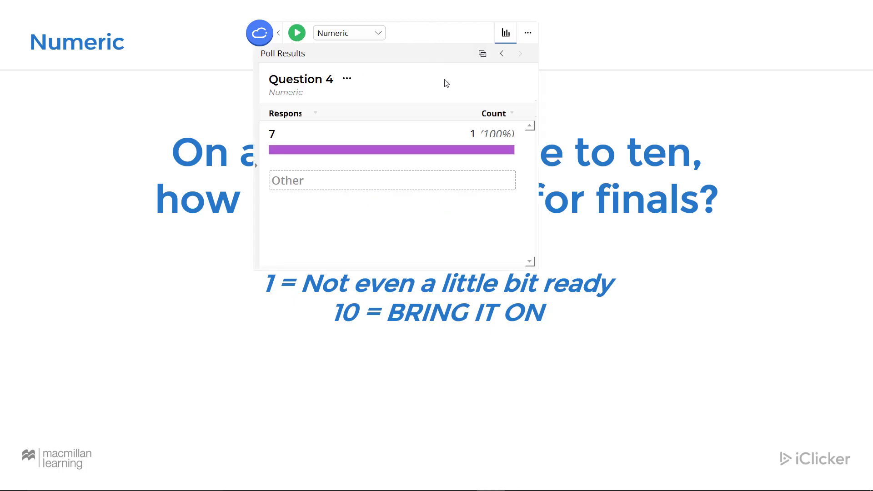
pyautogui.click(481, 56)
pyautogui.moveTo(422, 135); pyautogui.dragTo(553, 71)
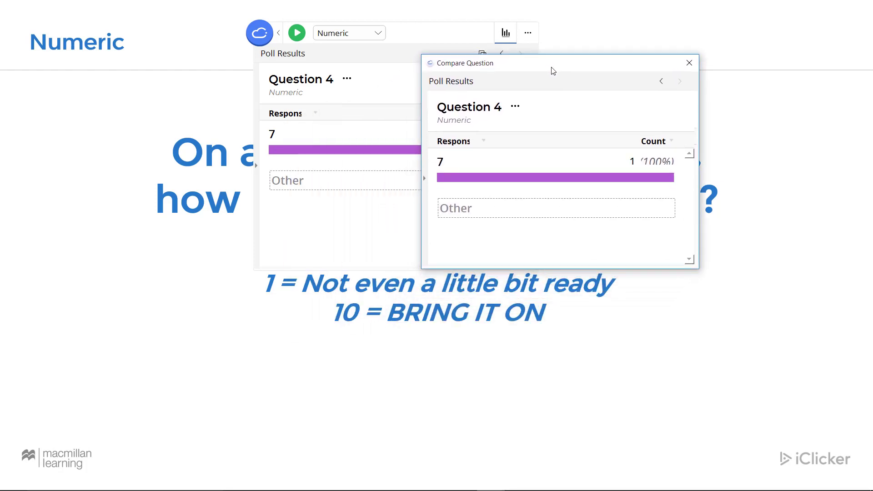
pyautogui.click(663, 82)
pyautogui.click(669, 83)
pyautogui.click(670, 84)
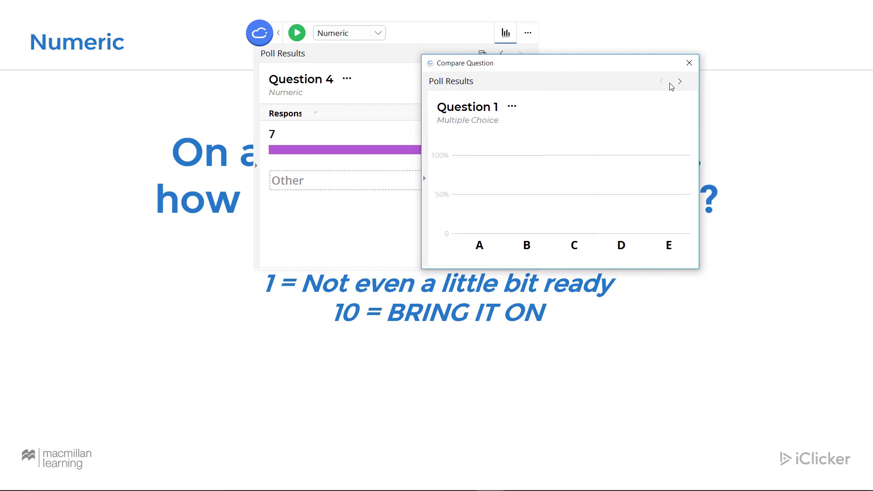
pyautogui.click(689, 60)
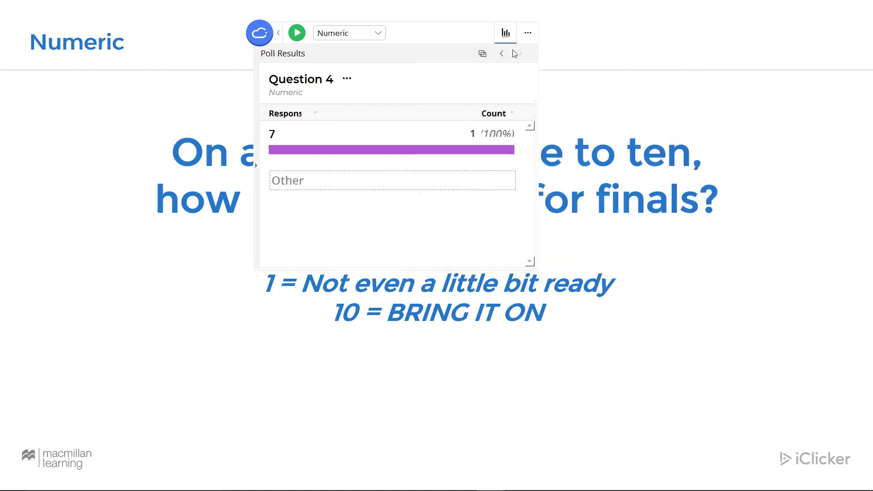
pyautogui.click(505, 33)
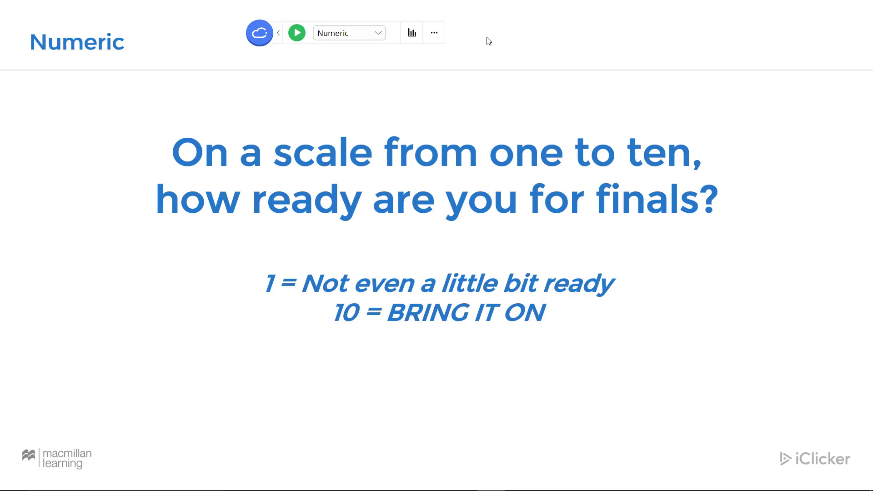
# Advance to the painting slide and start polling it as a Target question.
pyautogui.press('Right')
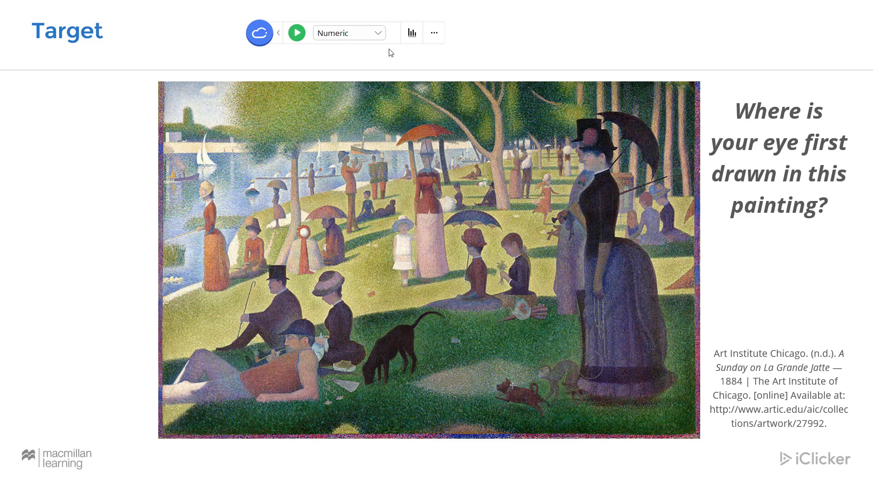
pyautogui.click(362, 36)
pyautogui.click(364, 53)
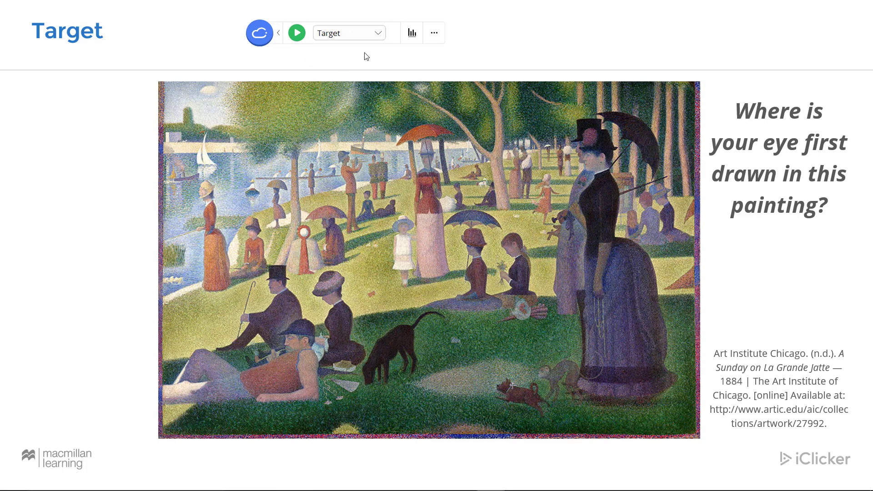
pyautogui.click(297, 33)
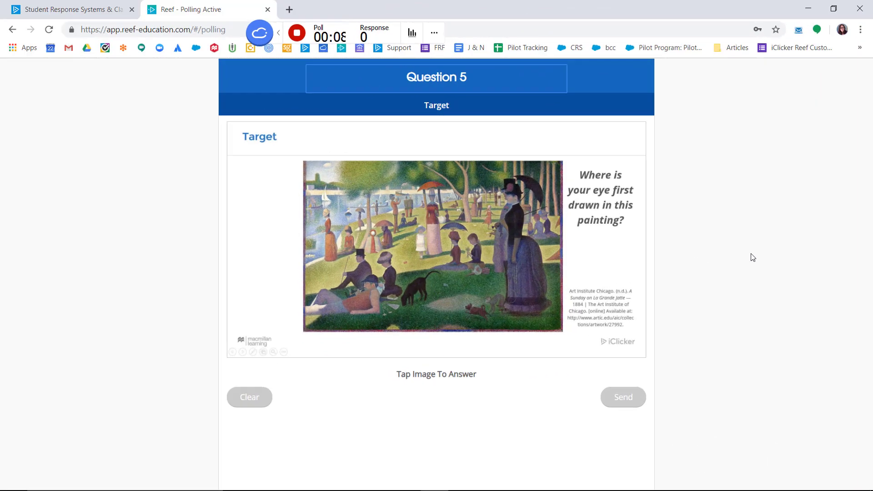
# As the student, send a target tap, revise it twice ending on the central figures, then stop the poll.
pyautogui.click(475, 309)
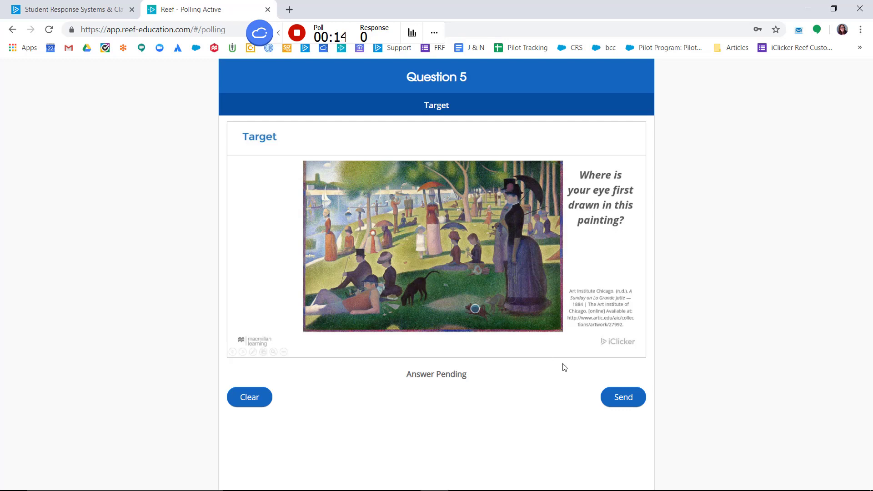
pyautogui.click(620, 406)
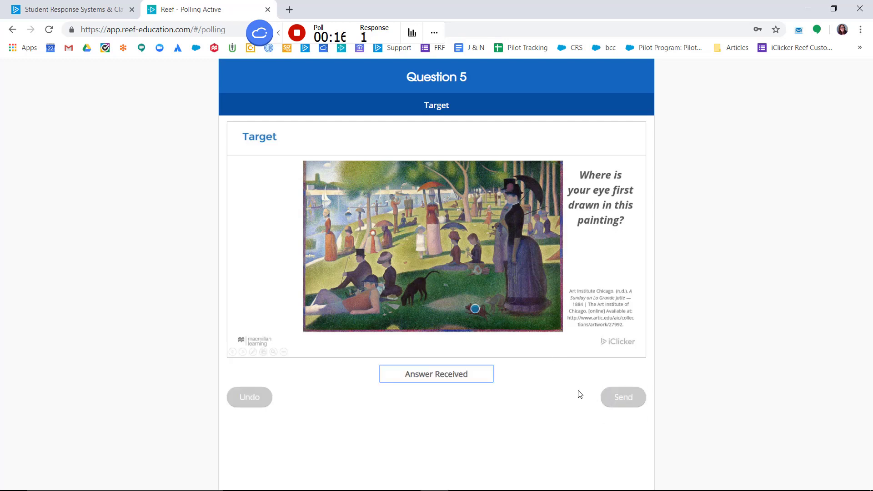
pyautogui.click(416, 290)
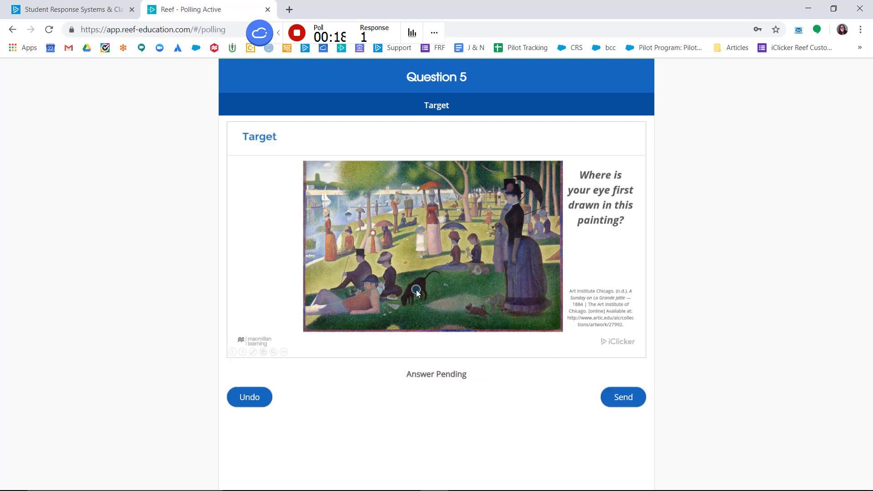
pyautogui.click(622, 400)
pyautogui.click(433, 235)
pyautogui.click(621, 400)
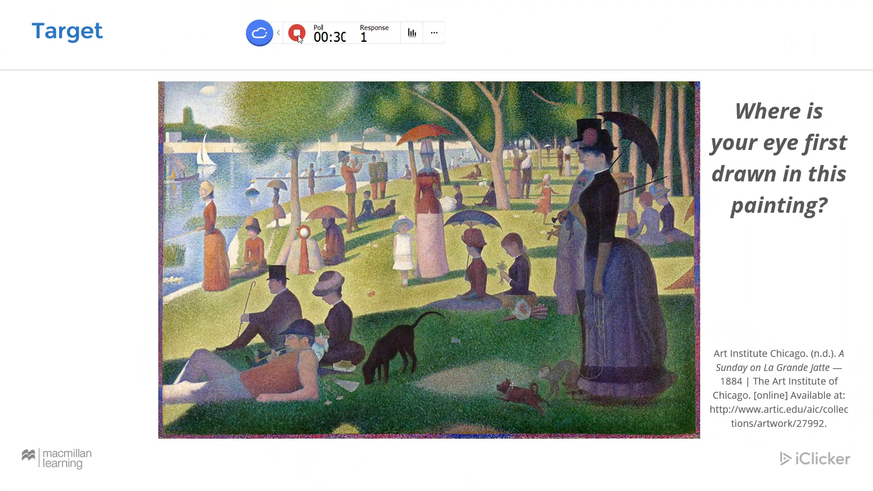
pyautogui.click(298, 35)
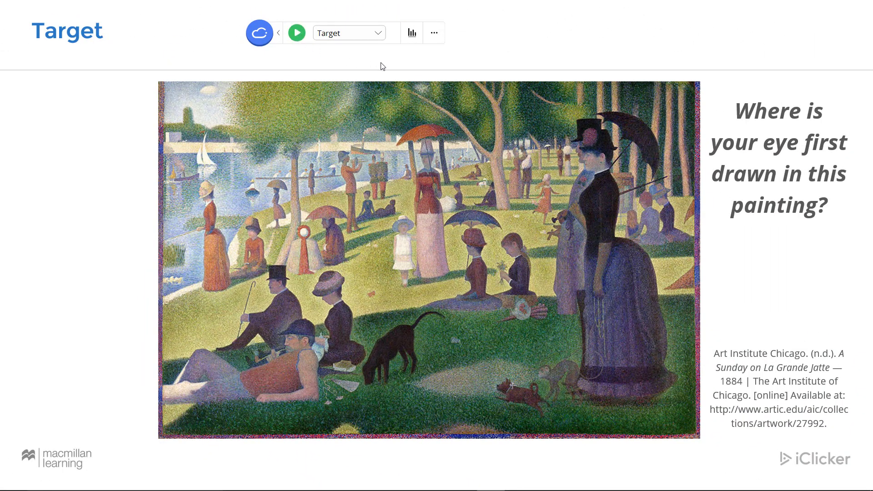
# Outline a correct region around the central figures in Question 5's results, enlarge the editor, and save.
pyautogui.click(412, 34)
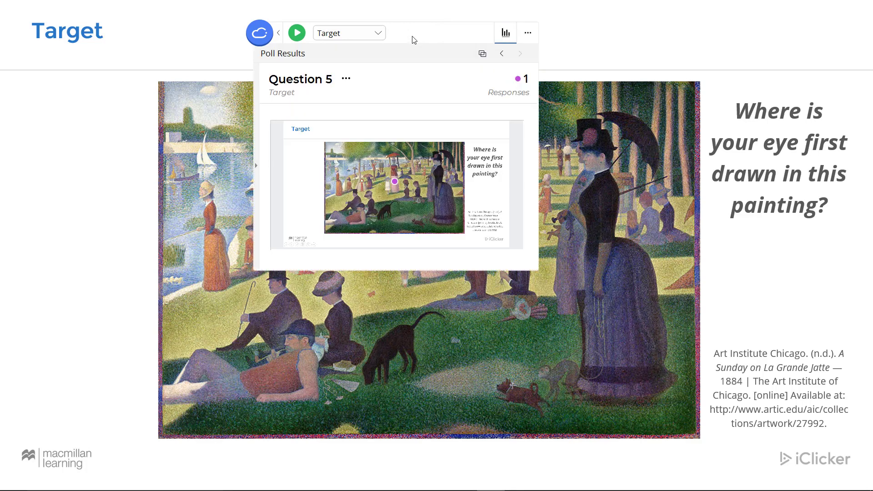
pyautogui.click(390, 143)
pyautogui.moveTo(392, 168); pyautogui.dragTo(398, 174)
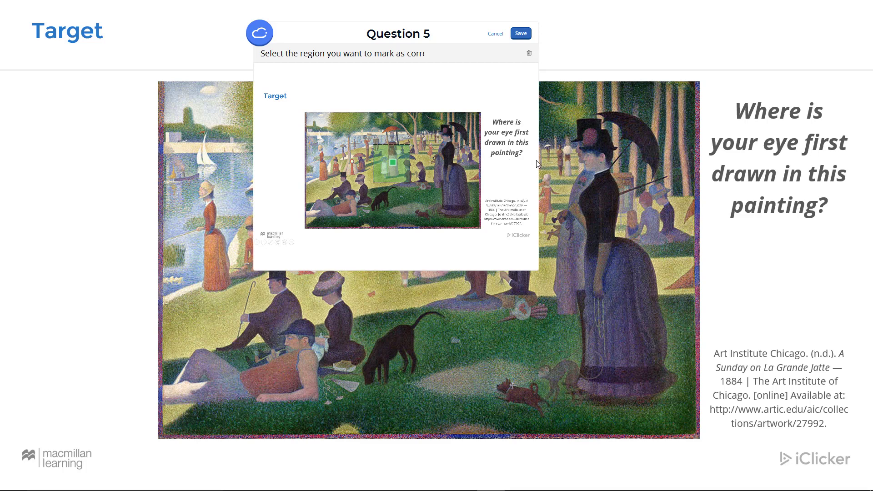
pyautogui.moveTo(537, 160); pyautogui.dragTo(762, 174)
pyautogui.moveTo(583, 270); pyautogui.dragTo(587, 426)
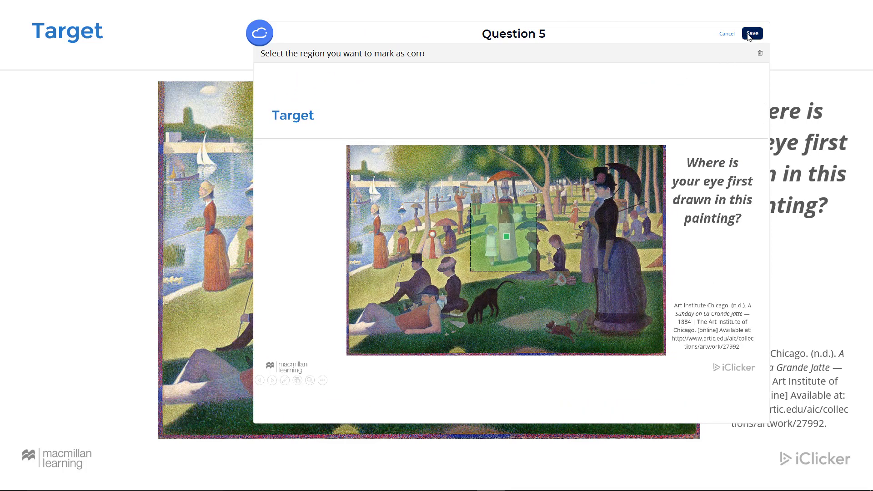
pyautogui.click(752, 33)
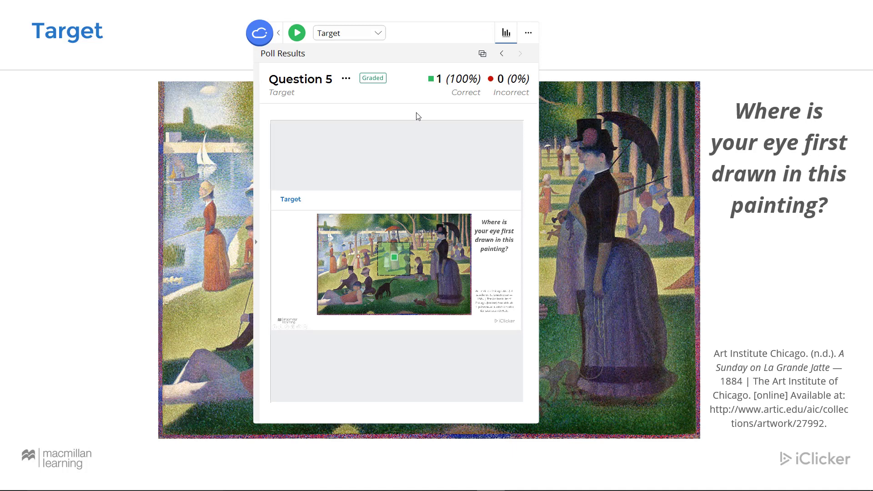
# Close the results, shift the polling toolbar left, and advance to the water-intake slide.
pyautogui.click(505, 32)
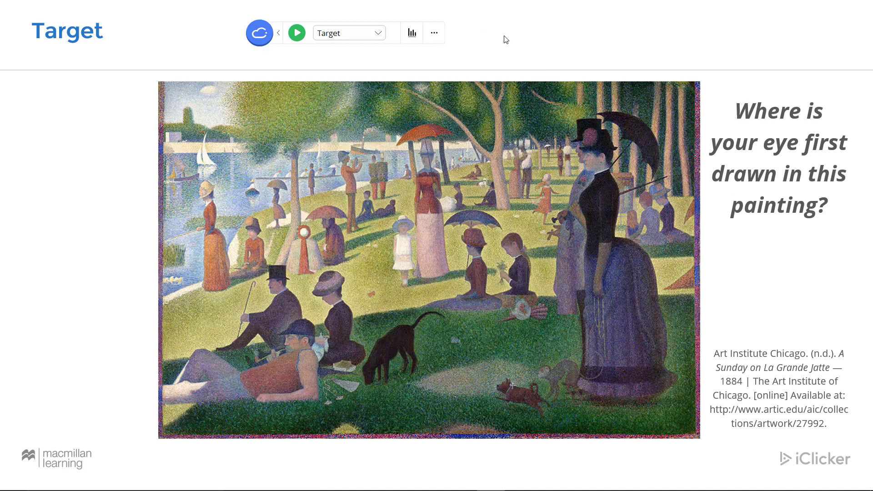
pyautogui.moveTo(259, 33); pyautogui.dragTo(184, 34)
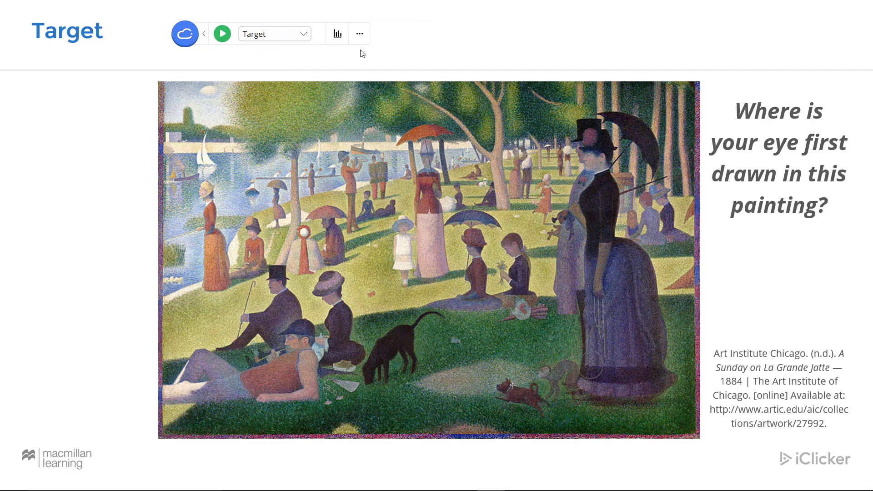
pyautogui.click(489, 43)
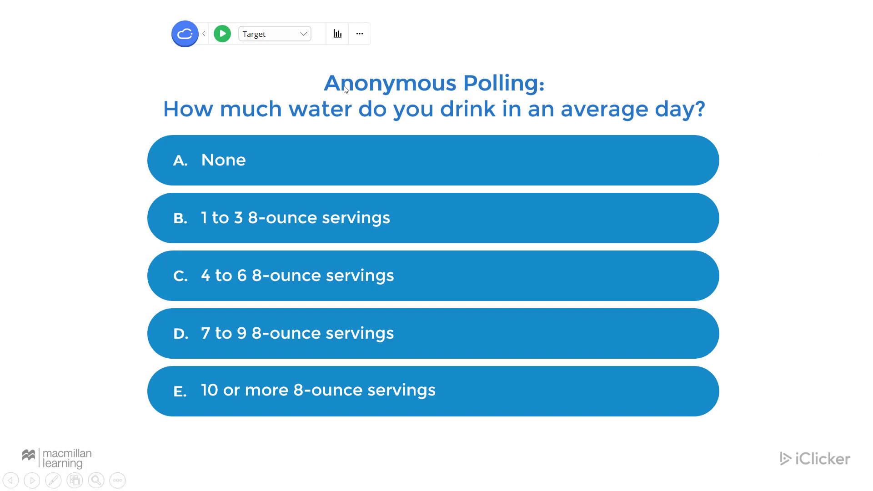
# Set the question type to Multiple Choice and switch anonymous polling ON.
pyautogui.click(307, 37)
pyautogui.click(304, 9)
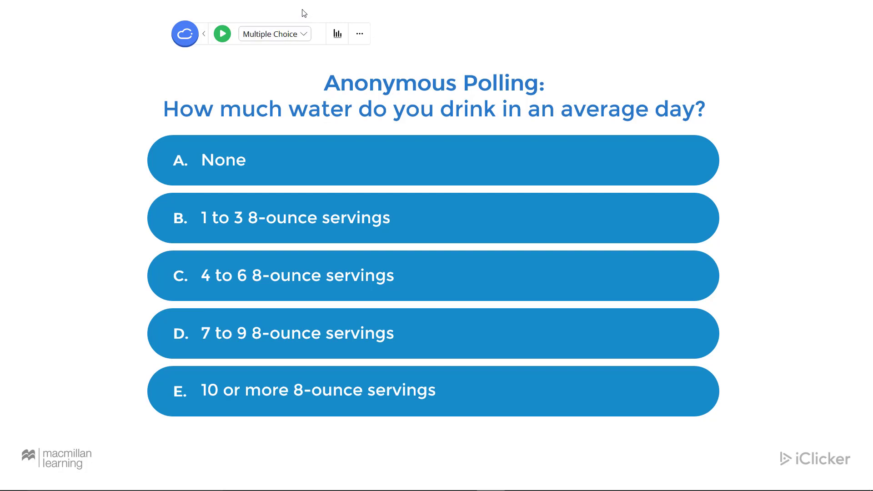
pyautogui.click(361, 33)
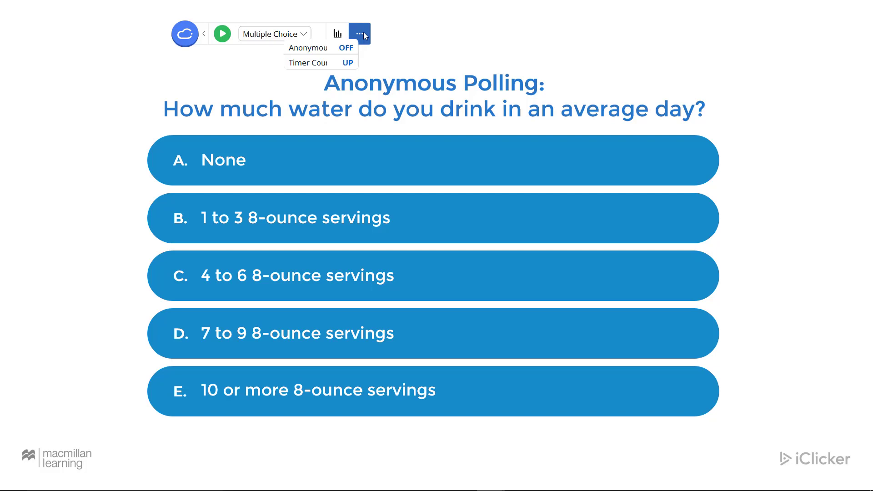
pyautogui.click(328, 51)
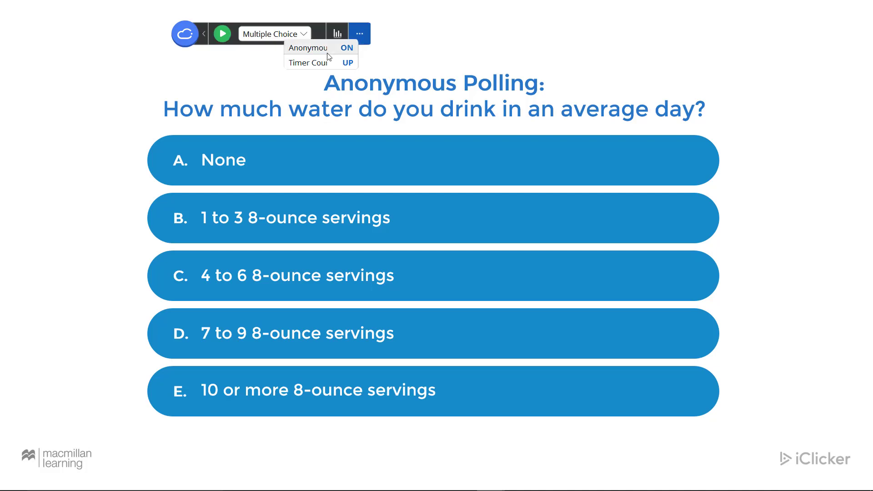
pyautogui.click(253, 72)
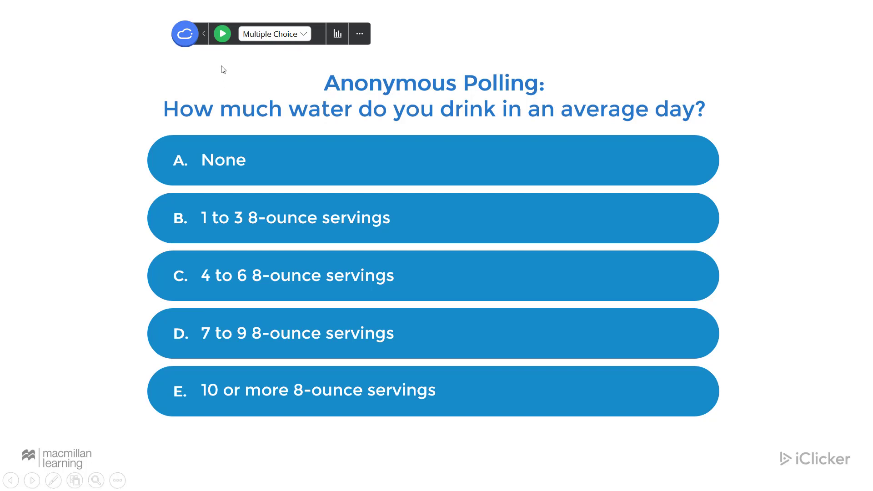
# Run the anonymous water-intake poll, submit answer A as the student, then stop it.
pyautogui.click(223, 35)
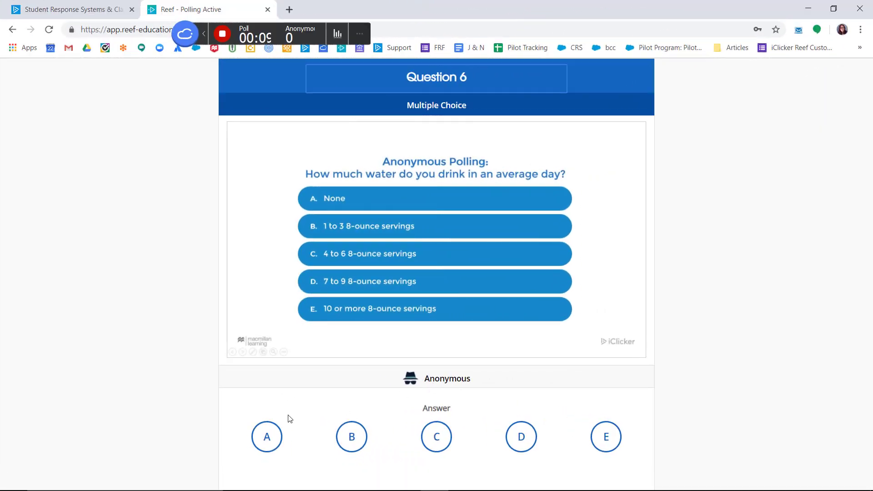
pyautogui.click(267, 437)
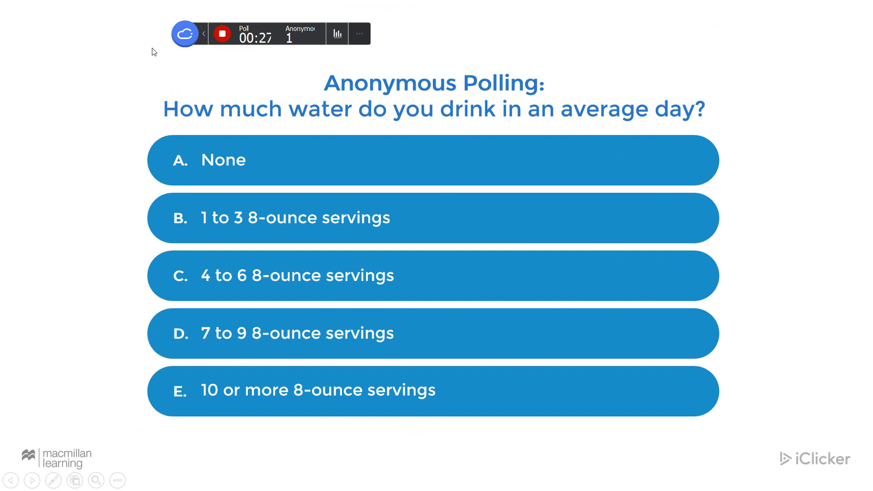
pyautogui.click(222, 34)
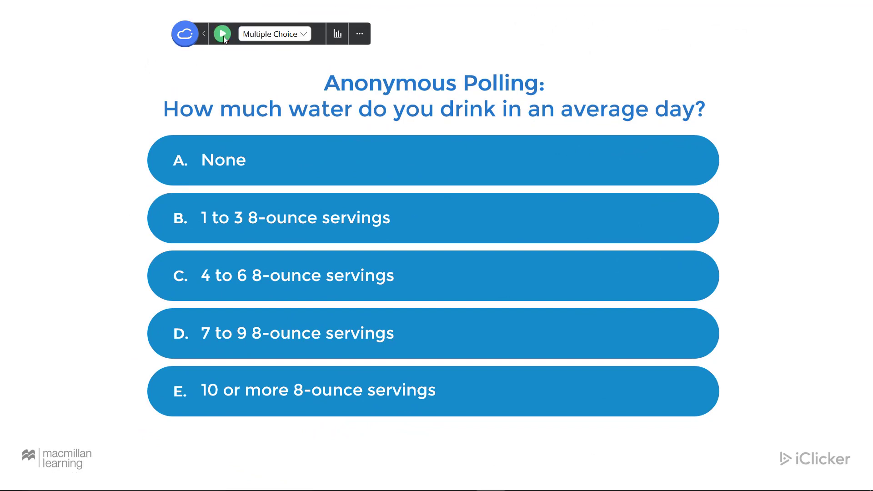
# Review Question 6's 100% A result, close it, and confirm Anonymous is still ON in polling options.
pyautogui.click(335, 35)
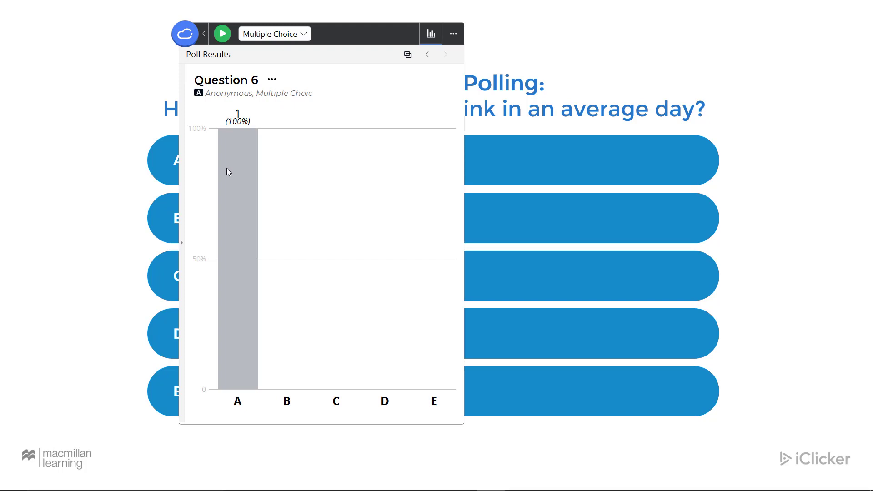
pyautogui.click(431, 34)
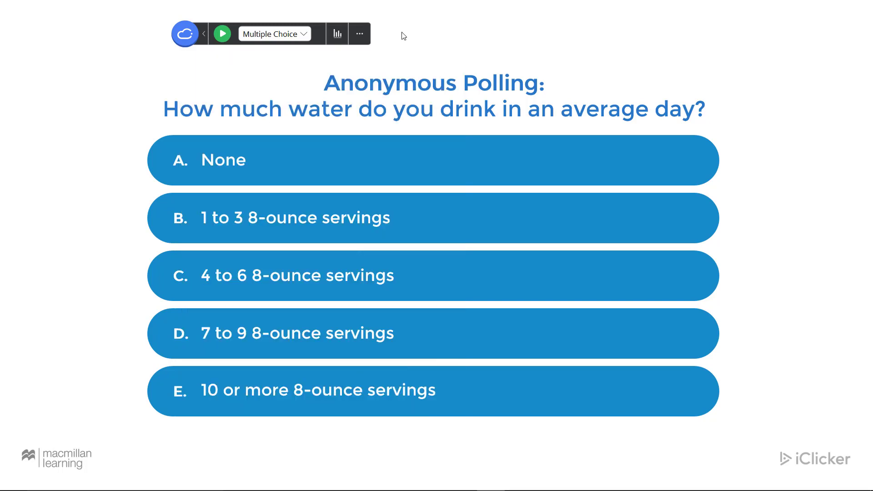
pyautogui.click(362, 35)
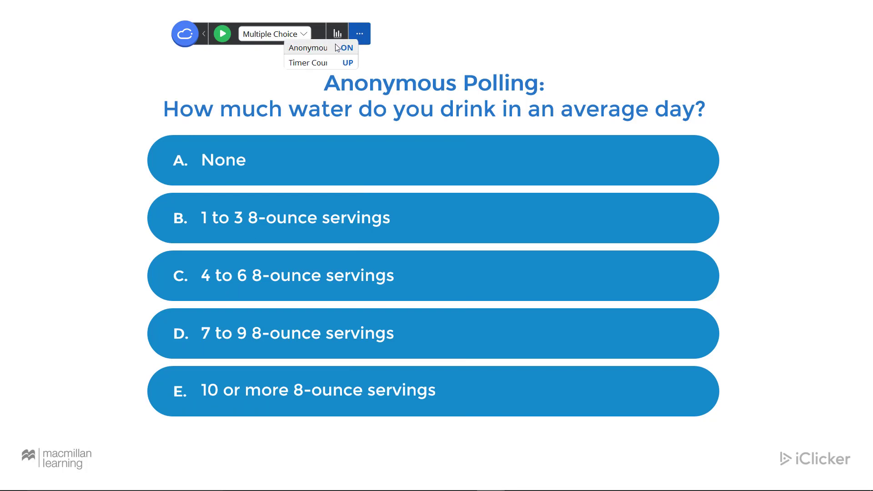